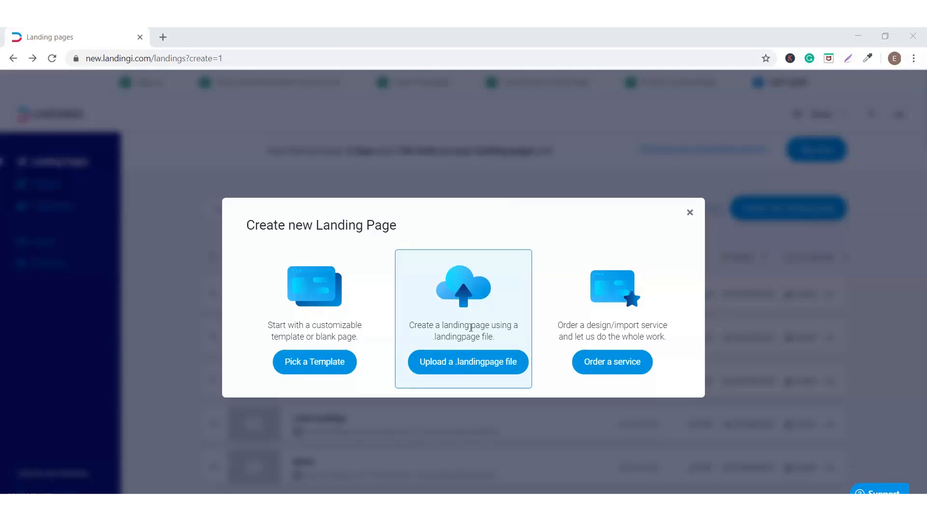
# Create a landing page from the blank template, name it "love landingi", and start editing it.
pyautogui.click(313, 362)
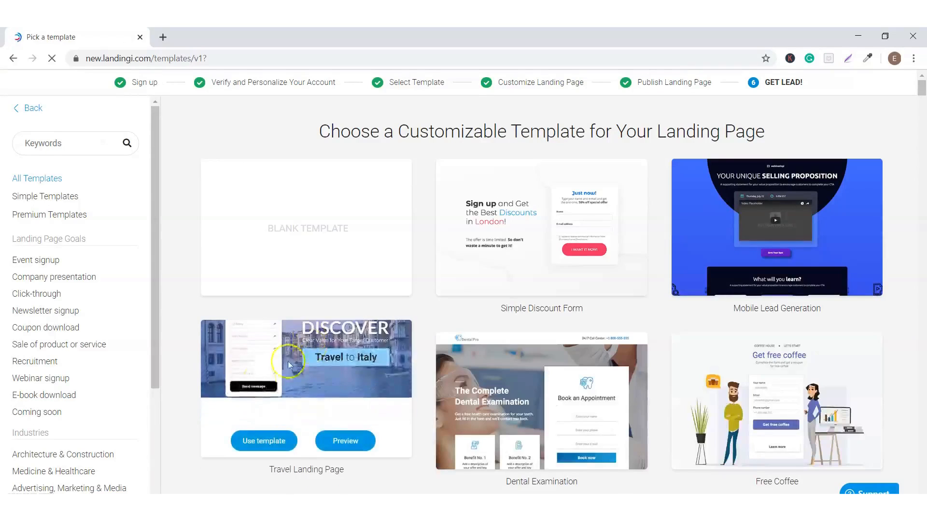
pyautogui.scroll(-2, 772, 309)
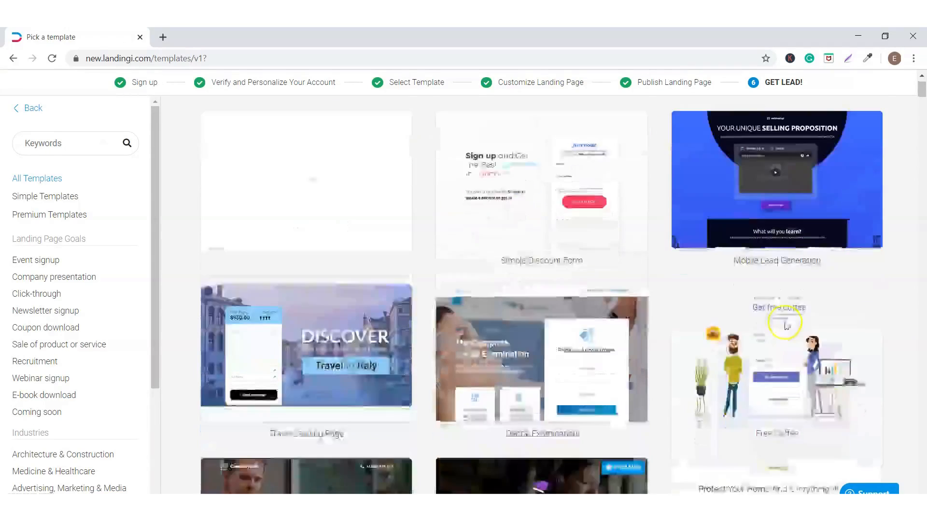
pyautogui.scroll(2, 505, 304)
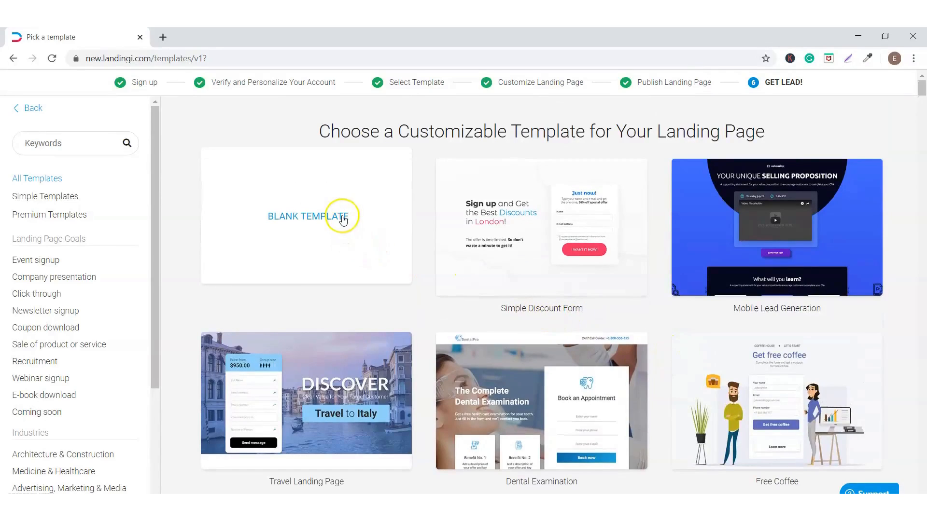
pyautogui.click(341, 218)
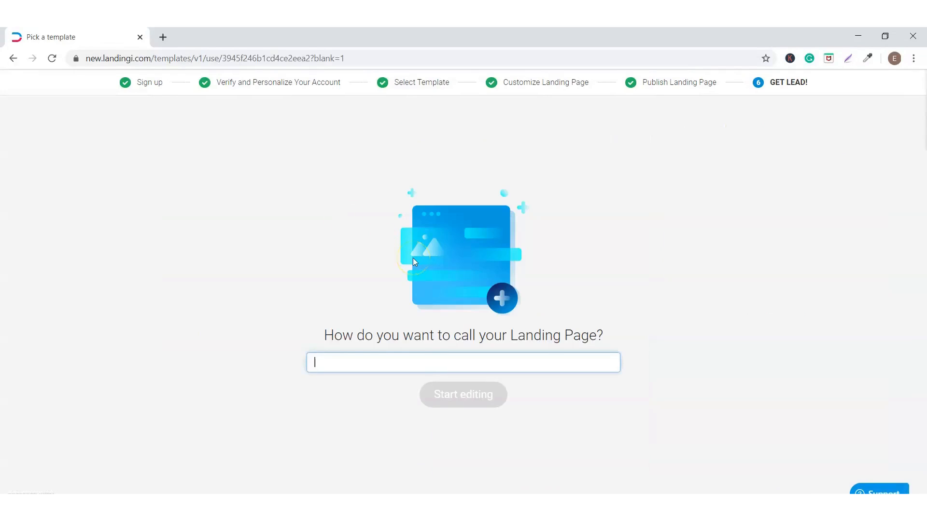
pyautogui.write('love landingi')
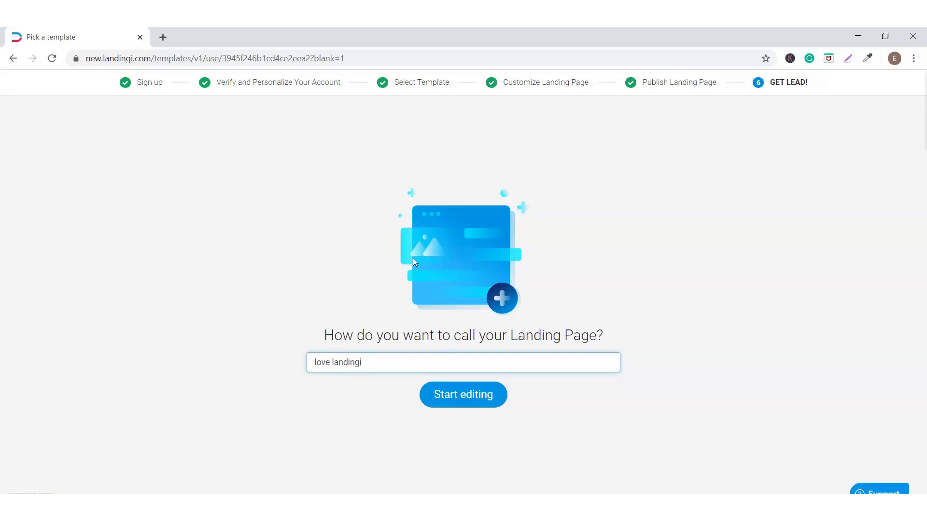
pyautogui.click(480, 398)
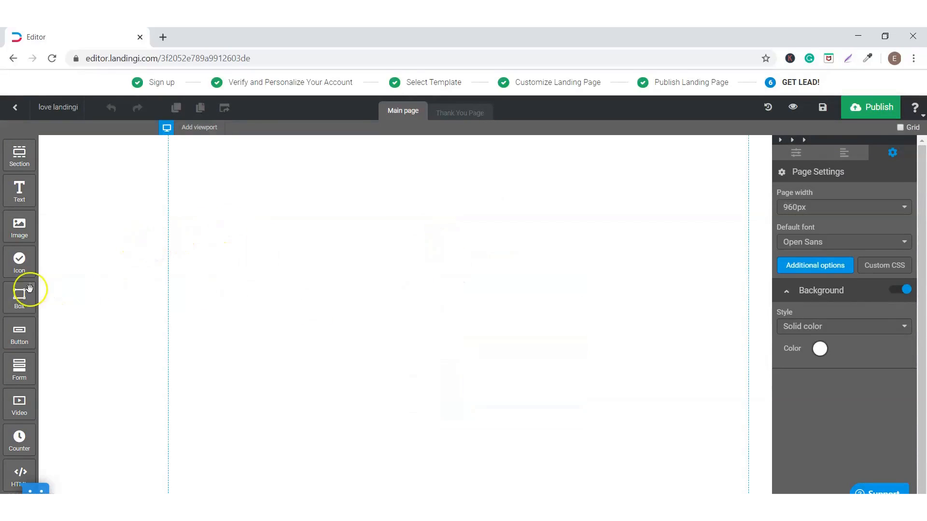
# Add a box near the top of the page and enlarge it to about 894 by 564.
pyautogui.moveTo(20, 296); pyautogui.dragTo(225, 180)
pyautogui.moveTo(284, 238); pyautogui.dragTo(256, 206)
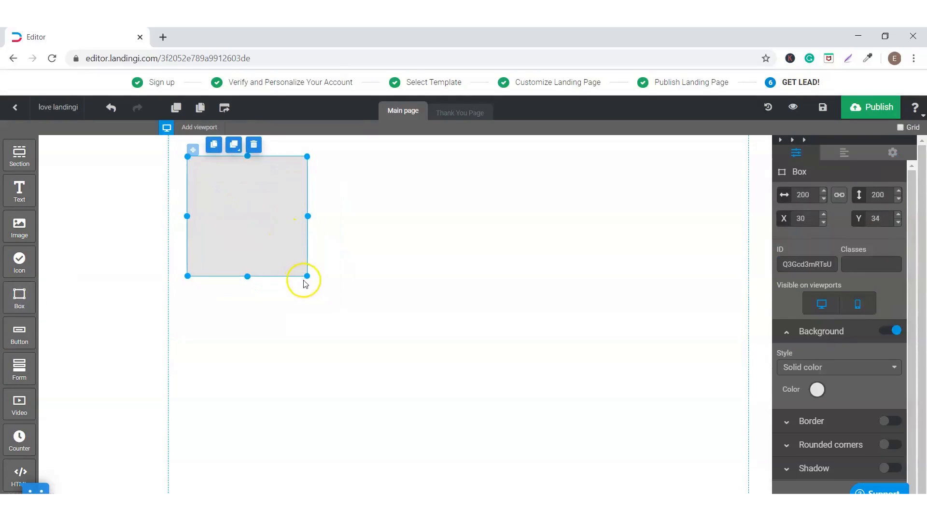
pyautogui.moveTo(309, 277); pyautogui.dragTo(516, 495)
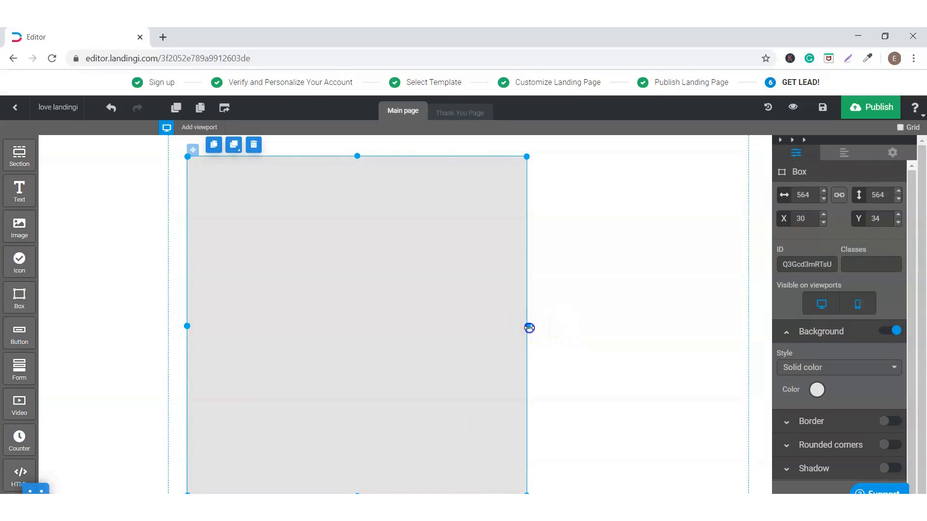
pyautogui.moveTo(529, 328); pyautogui.dragTo(726, 335)
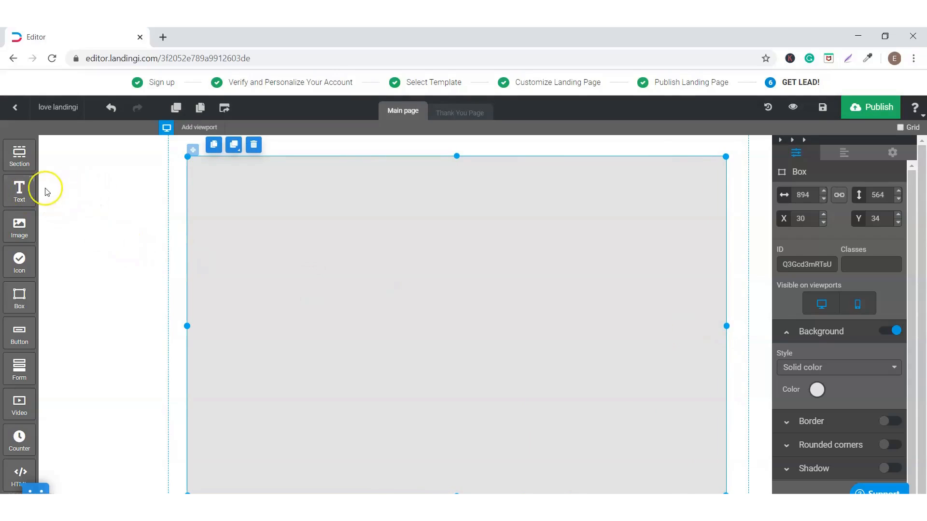
# Add the text "Sign up for a FREE personal training consultation!!!" in the box and widen it to about 630.
pyautogui.moveTo(20, 189); pyautogui.dragTo(244, 203)
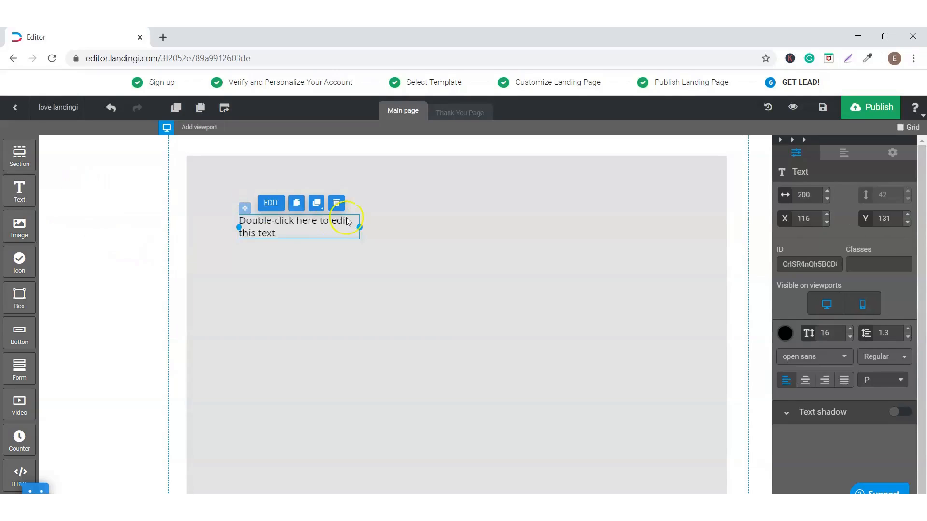
pyautogui.doubleClick(284, 230)
pyautogui.moveTo(283, 231); pyautogui.dragTo(206, 213)
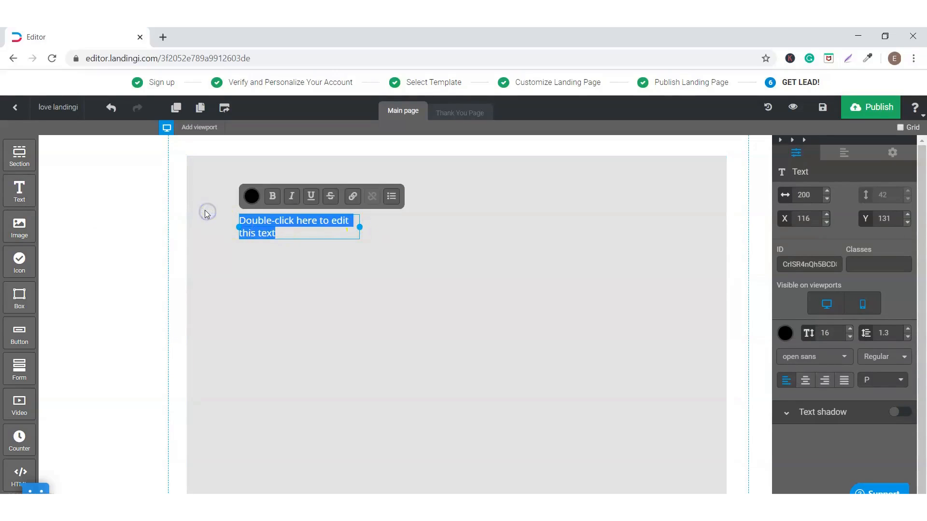
pyautogui.write('Sign up for')
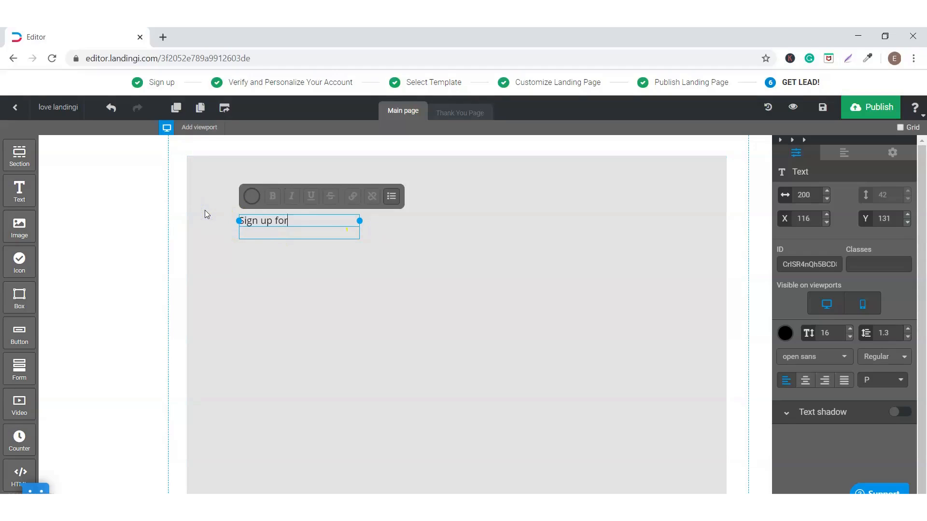
pyautogui.write(' a FREE personal trai')
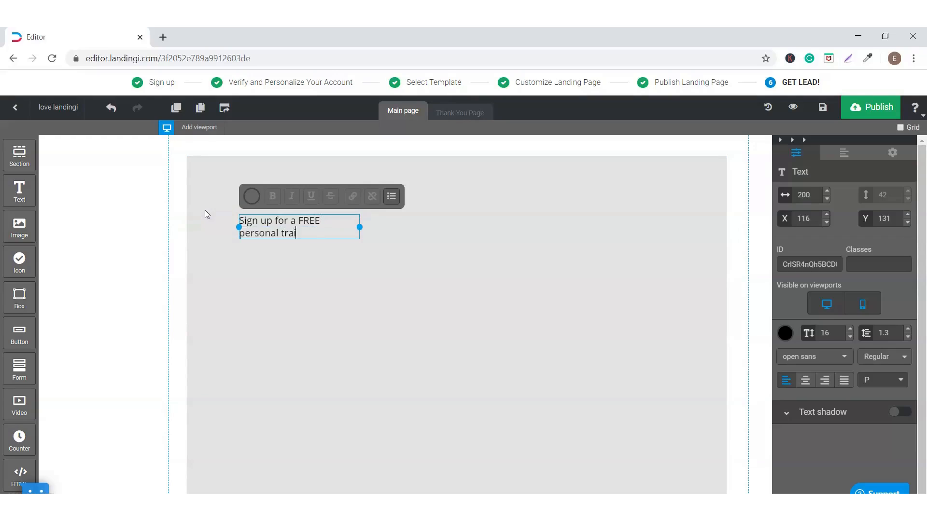
pyautogui.write('ning consultation!')
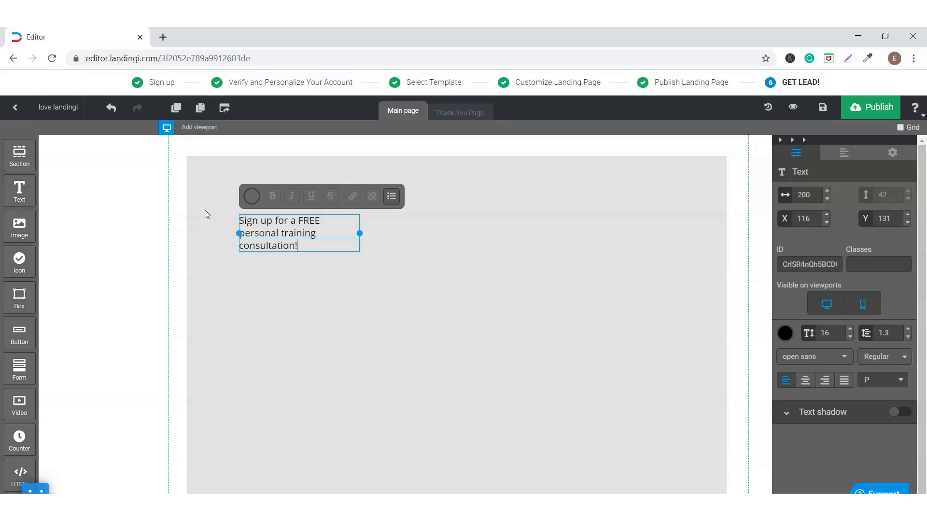
pyautogui.write('!!')
pyautogui.moveTo(361, 233); pyautogui.dragTo(578, 226)
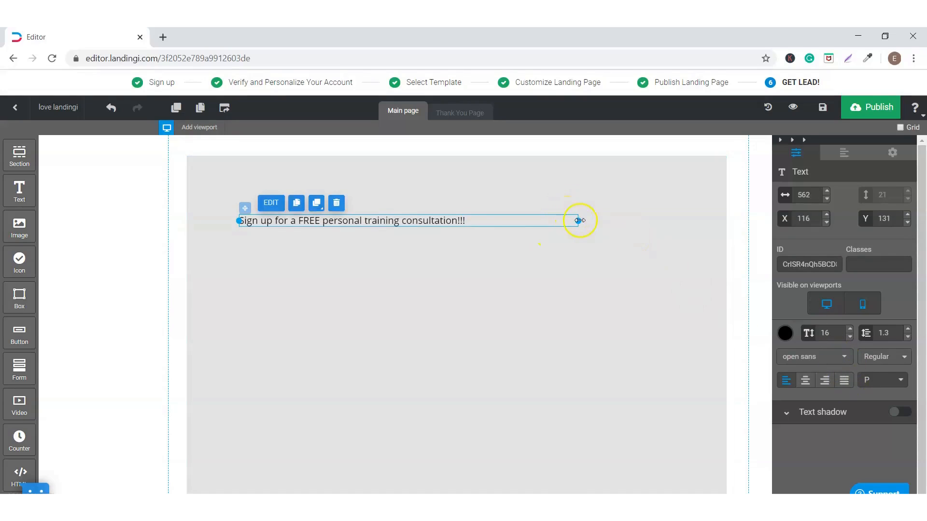
pyautogui.moveTo(702, 289); pyautogui.dragTo(619, 270)
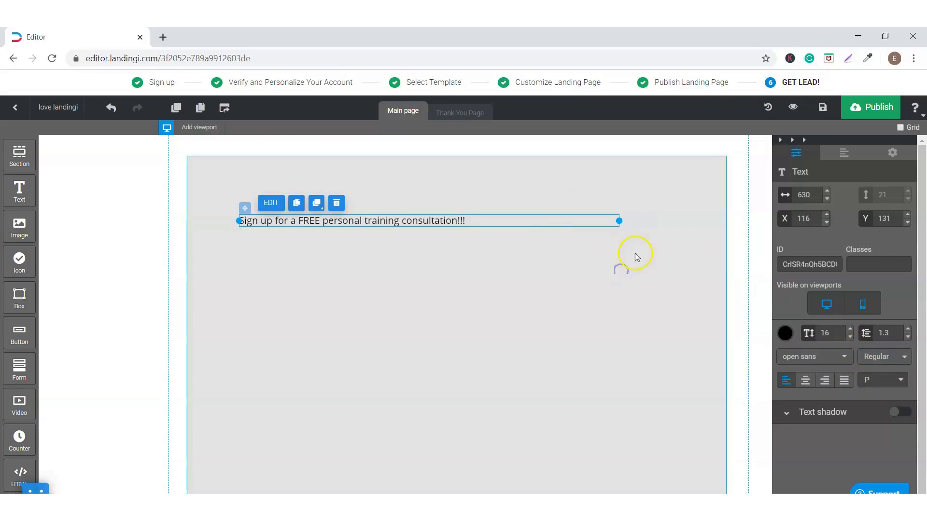
# Set the headline text to font size 35 in the Oswald font.
pyautogui.click(850, 333)
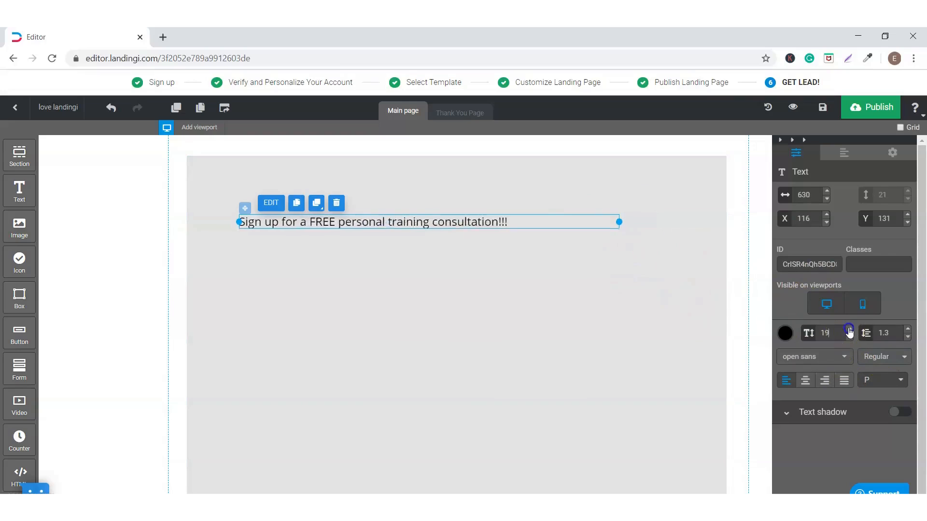
pyautogui.click(849, 332)
pyautogui.click(849, 333)
pyautogui.click(849, 333)
pyautogui.click(849, 333)
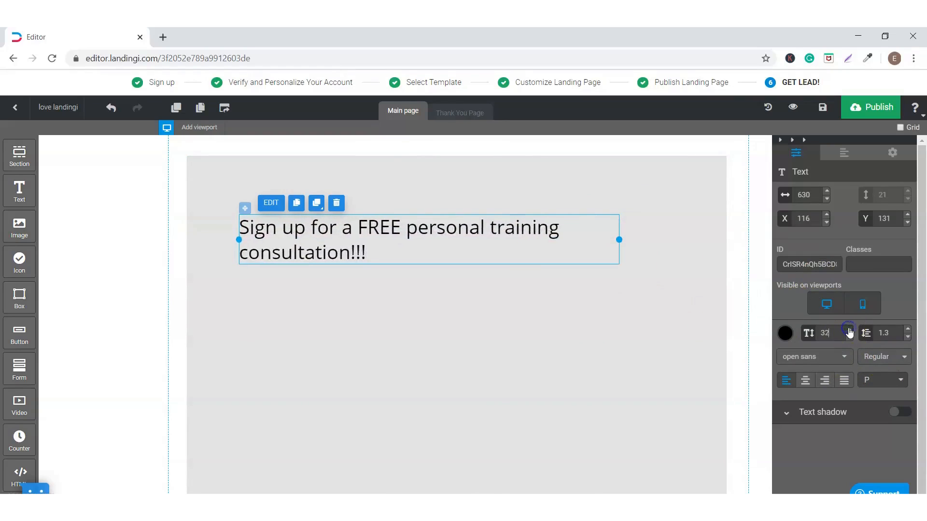
pyautogui.click(849, 333)
pyautogui.click(849, 333)
pyautogui.click(850, 333)
pyautogui.click(846, 359)
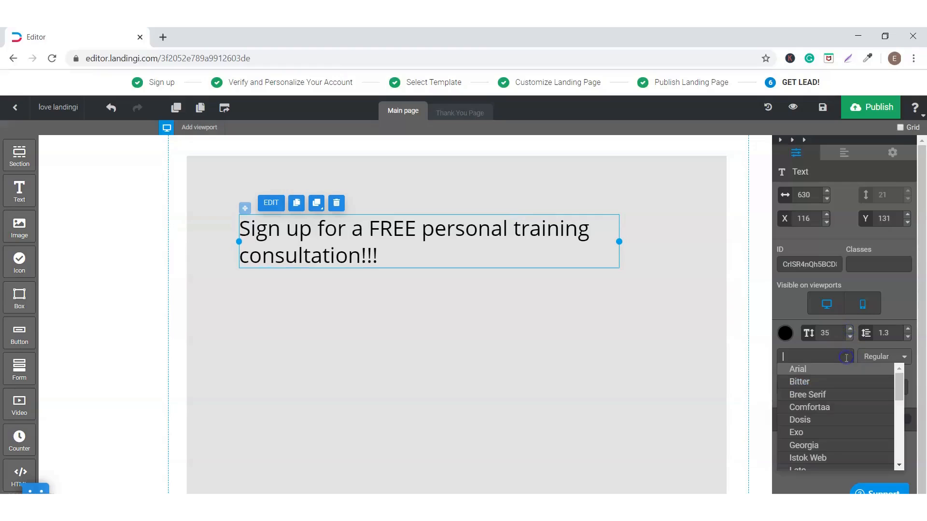
pyautogui.scroll(-5, 824, 434)
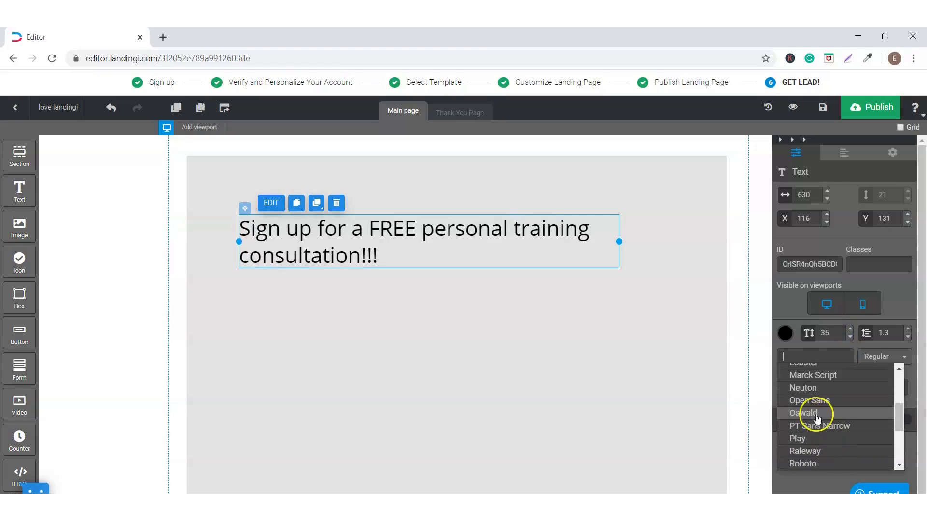
pyautogui.click(801, 412)
pyautogui.click(488, 318)
# Widen the headline to about 747 so it fits on one line, and move it up near the box's top edge.
pyautogui.click(569, 224)
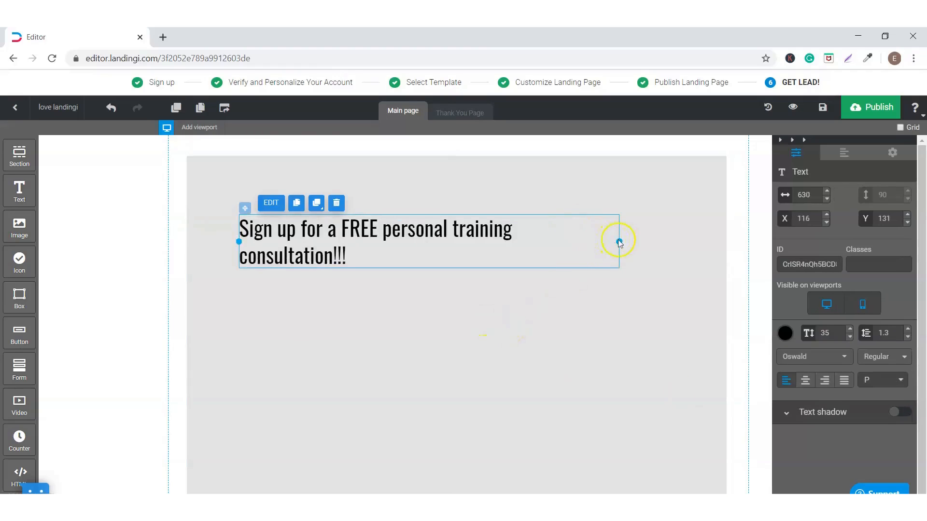
pyautogui.moveTo(620, 241); pyautogui.dragTo(690, 246)
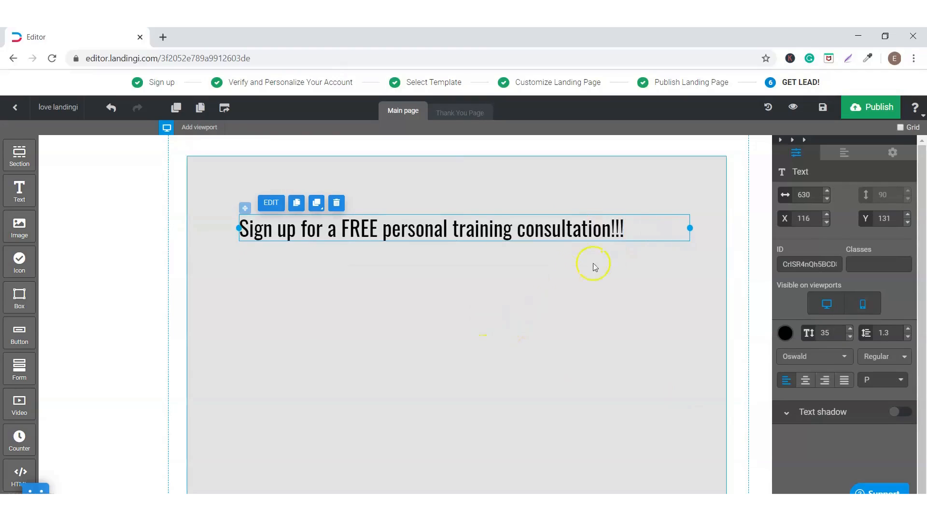
pyautogui.moveTo(483, 231); pyautogui.dragTo(478, 188)
pyautogui.click(433, 294)
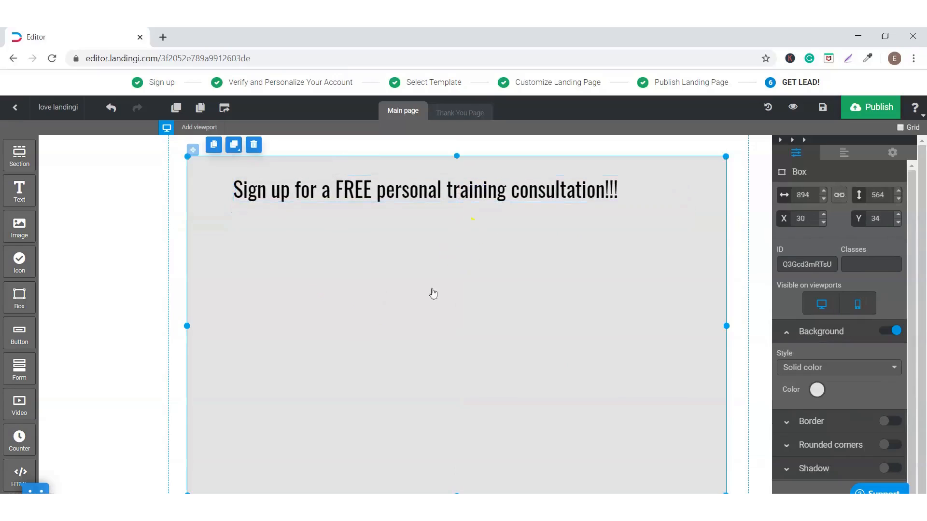
# Insert the gallery image of the man exercising with dumbbells into the box.
pyautogui.moveTo(20, 223); pyautogui.dragTo(269, 255)
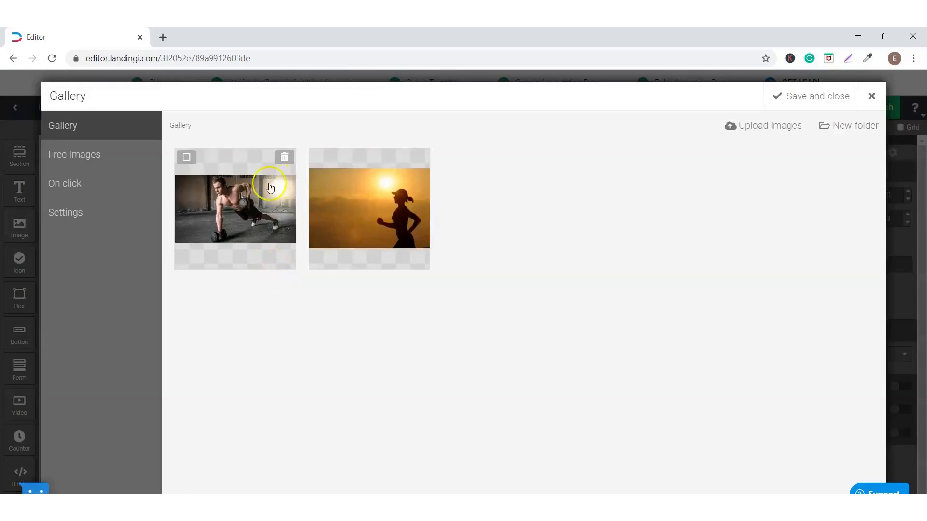
pyautogui.click(245, 199)
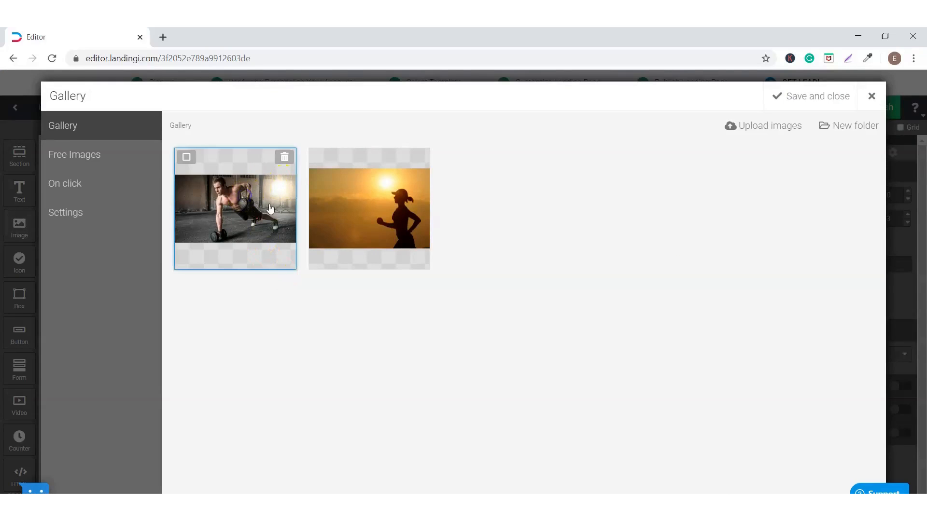
pyautogui.click(825, 98)
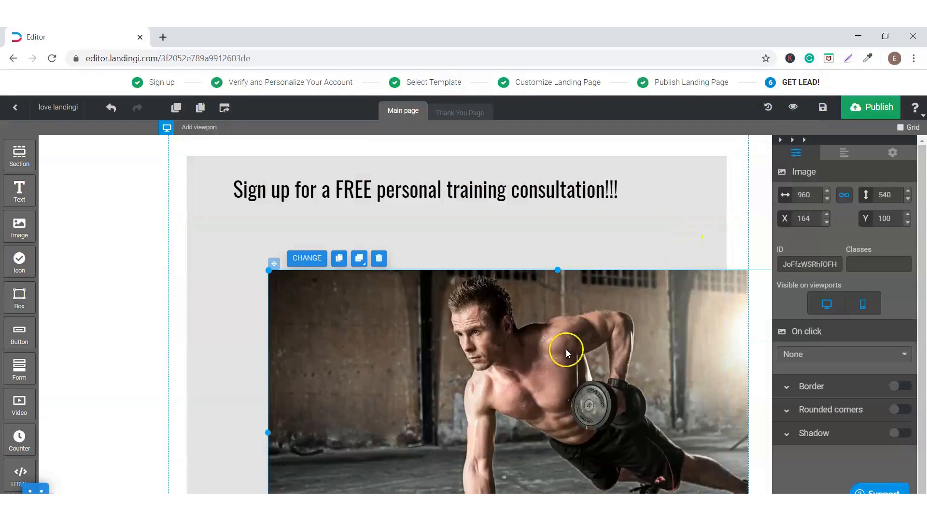
# Shrink the image to about 516 by 290 and centre it in the box, with the headline centred just above it.
pyautogui.moveTo(535, 360); pyautogui.dragTo(515, 340)
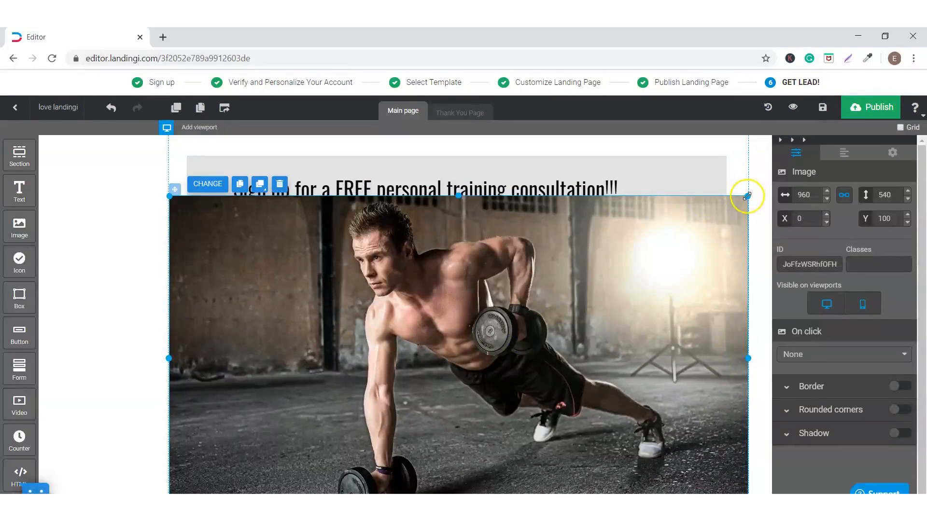
pyautogui.moveTo(747, 196); pyautogui.dragTo(480, 347)
pyautogui.moveTo(330, 428); pyautogui.dragTo(457, 297)
pyautogui.moveTo(477, 193)
pyautogui.mouseDown()
pyautogui.moveTo(507, 189)
pyautogui.moveTo(494, 187)
pyautogui.mouseUp()
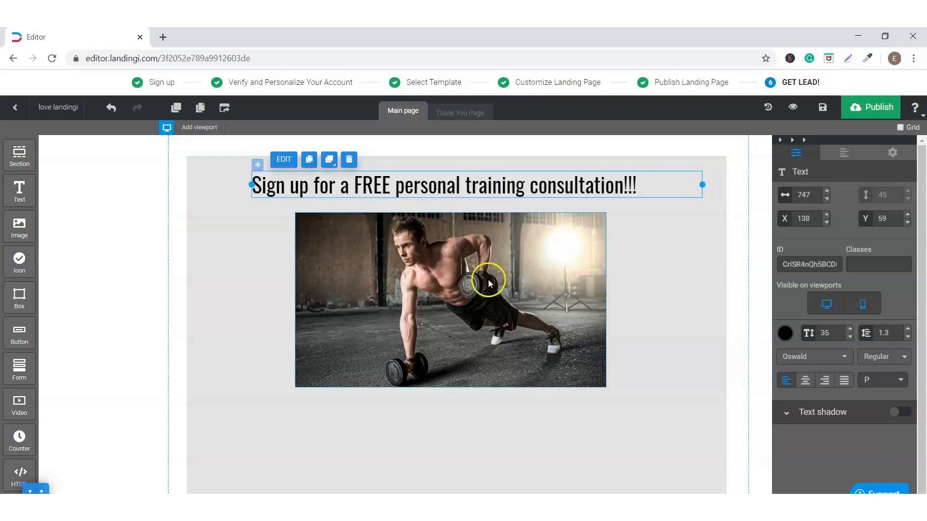
pyautogui.moveTo(486, 279)
pyautogui.mouseDown()
pyautogui.moveTo(480, 271)
pyautogui.moveTo(493, 271)
pyautogui.mouseUp()
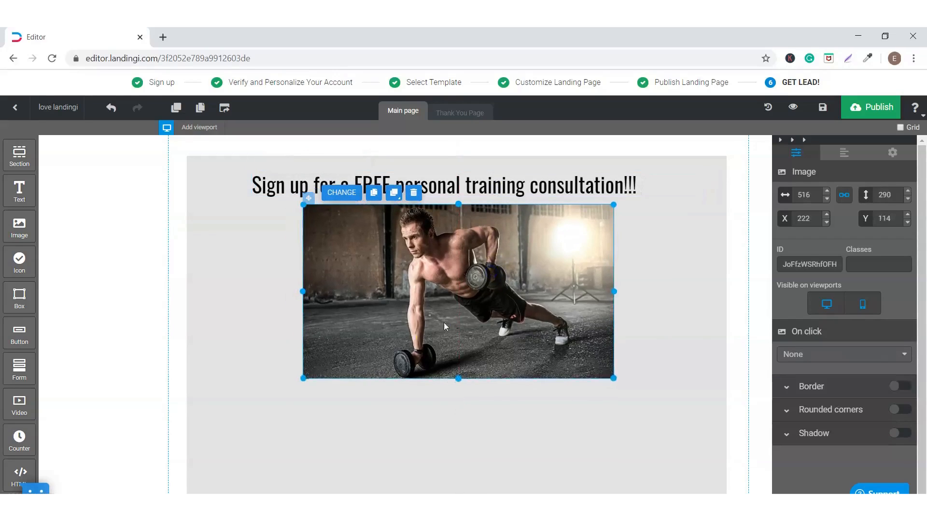
pyautogui.moveTo(370, 179); pyautogui.dragTo(379, 175)
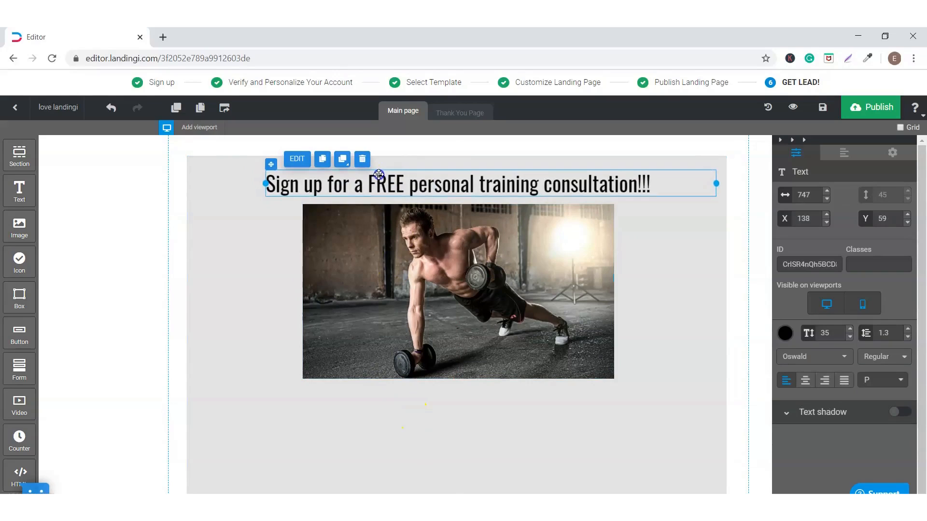
pyautogui.click(389, 401)
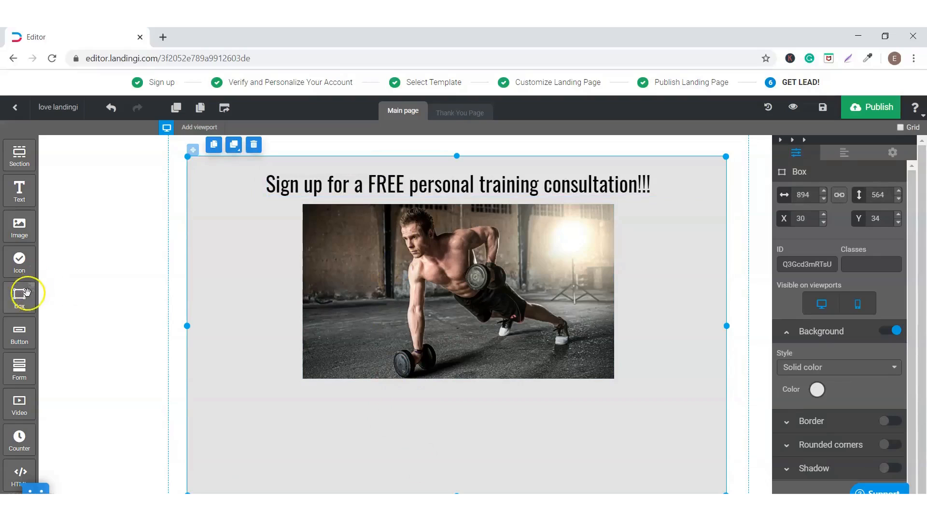
# Add a form to the box below the image and open its settings, keeping the orange vertical template.
pyautogui.moveTo(21, 367); pyautogui.dragTo(367, 376)
pyautogui.click(363, 371)
pyautogui.click(296, 216)
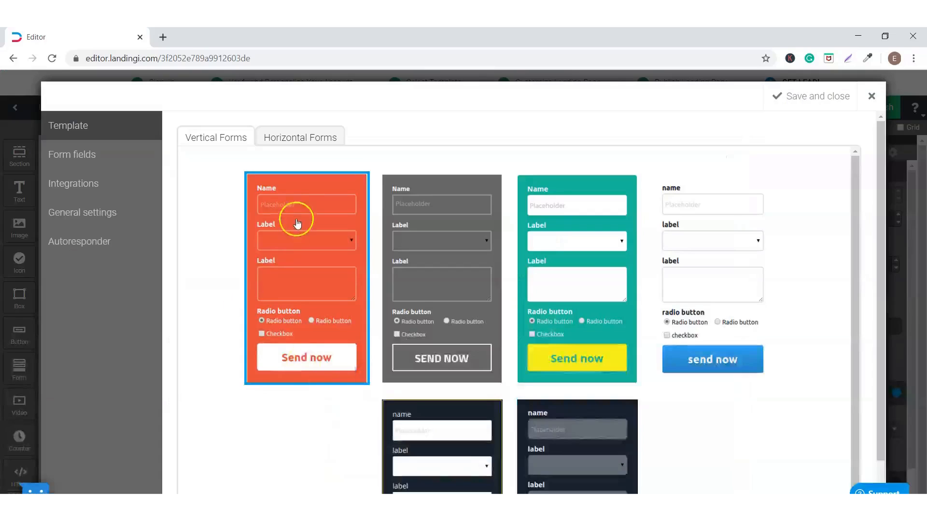
# Relabel the form's send button as "Submit!!!!" and save the form settings.
pyautogui.click(320, 190)
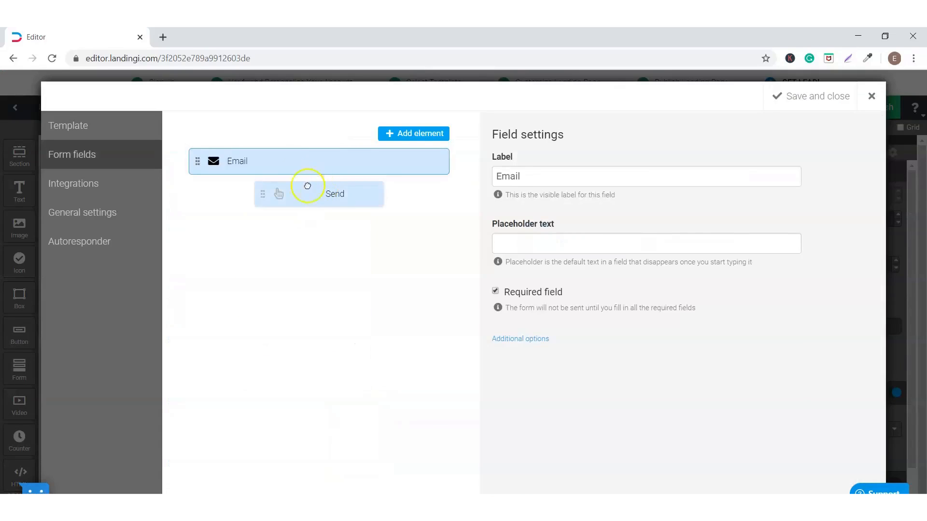
pyautogui.doubleClick(555, 177)
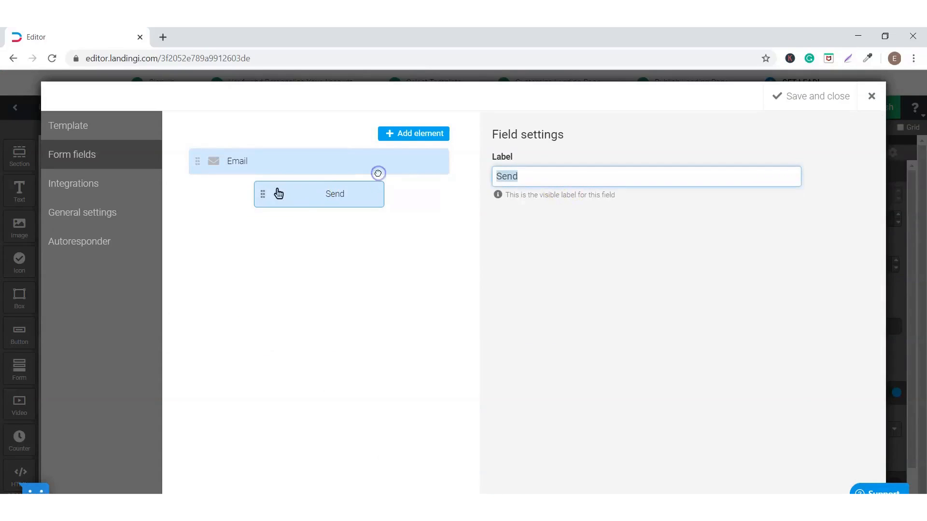
pyautogui.write('S')
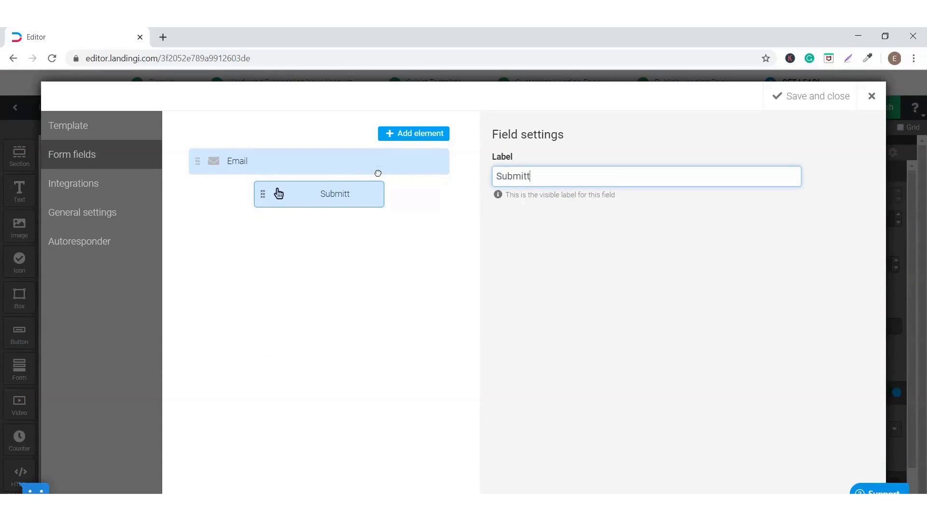
pyautogui.write('ubmit!!!!')
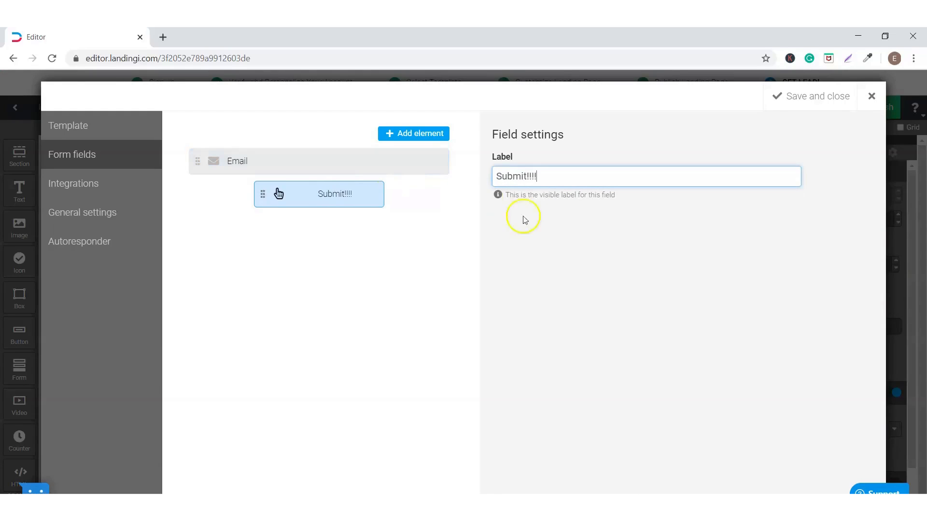
pyautogui.click(813, 96)
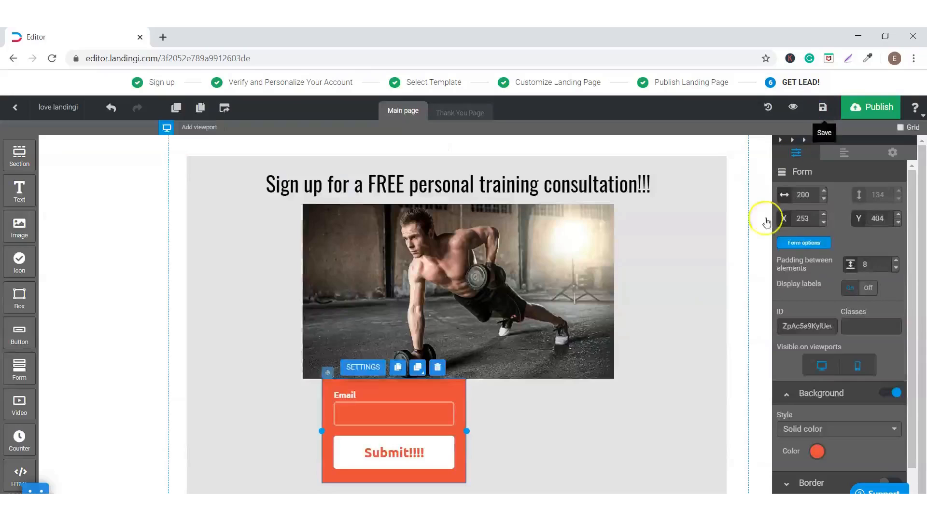
# Align the form with the image's left edge at about X 222 and widen it to match the image's width.
pyautogui.moveTo(392, 387); pyautogui.dragTo(373, 387)
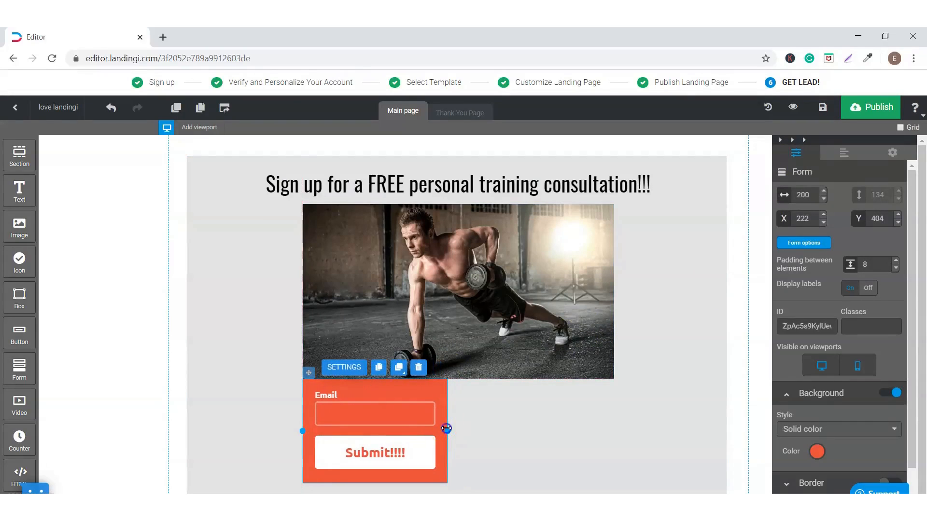
pyautogui.moveTo(447, 428); pyautogui.dragTo(613, 415)
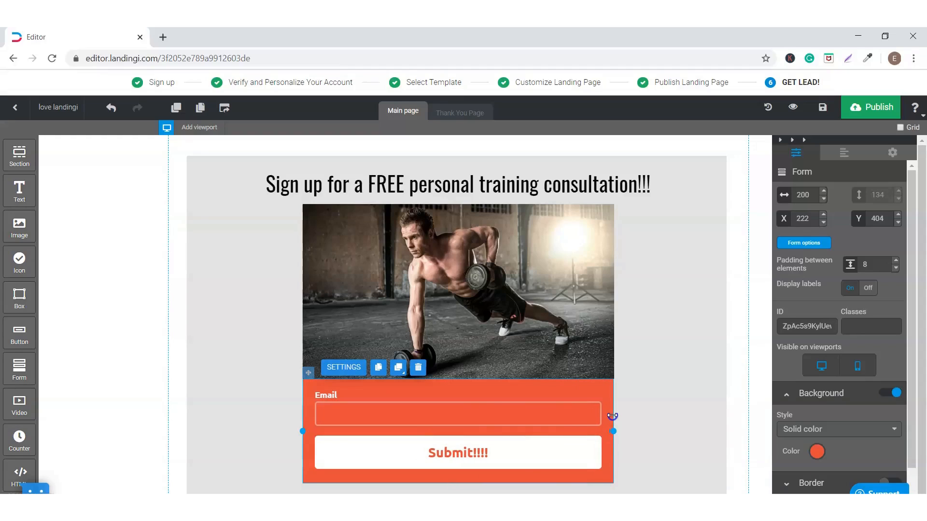
pyautogui.moveTo(612, 416); pyautogui.dragTo(614, 428)
pyautogui.click(603, 404)
pyautogui.moveTo(615, 428); pyautogui.dragTo(615, 428)
pyautogui.click(638, 408)
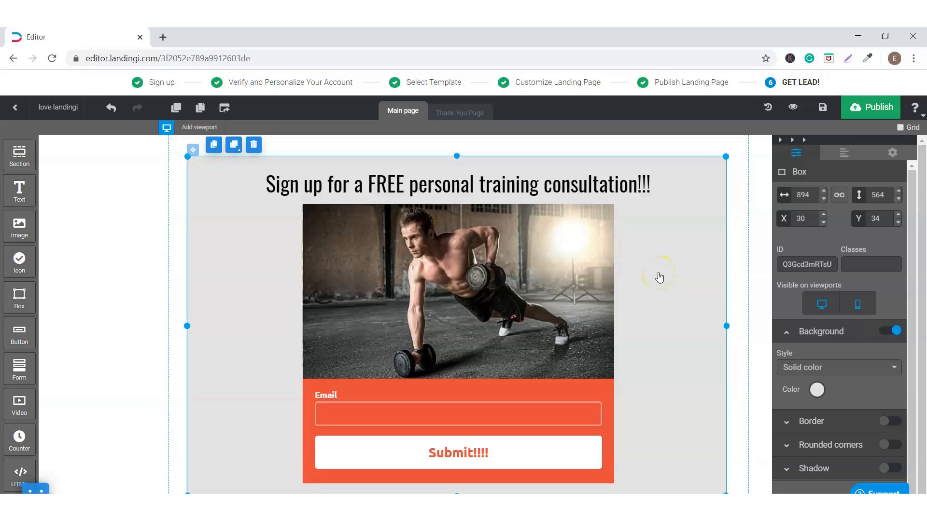
# Add a mobile viewport to the page.
pyautogui.click(144, 208)
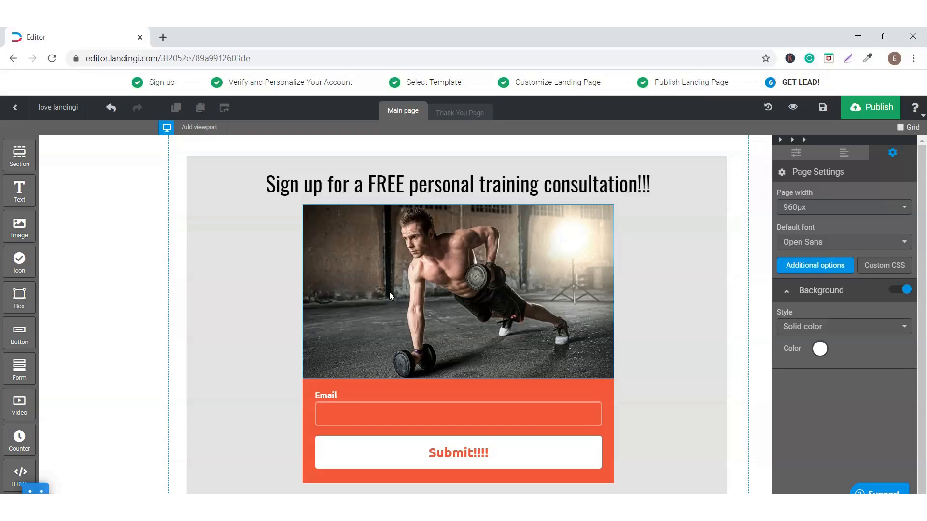
pyautogui.click(238, 261)
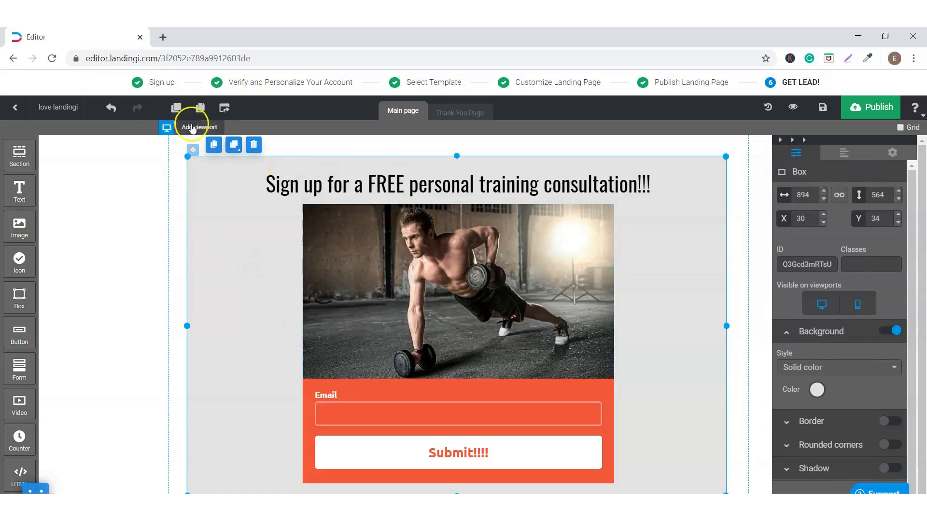
pyautogui.click(192, 128)
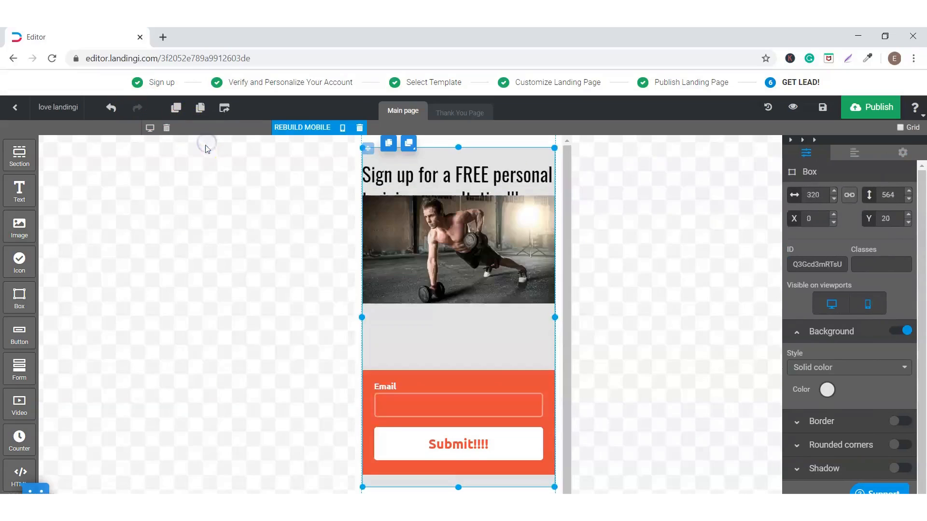
# In the mobile layout, move the image below the headline to about Y 157 and the form directly beneath it, and return to the desktop view.
pyautogui.click(462, 258)
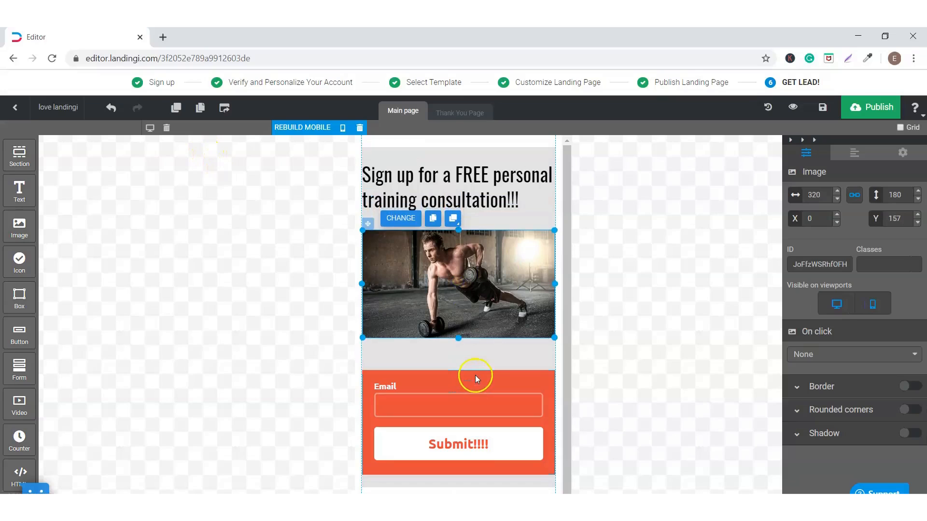
pyautogui.moveTo(475, 379); pyautogui.dragTo(476, 346)
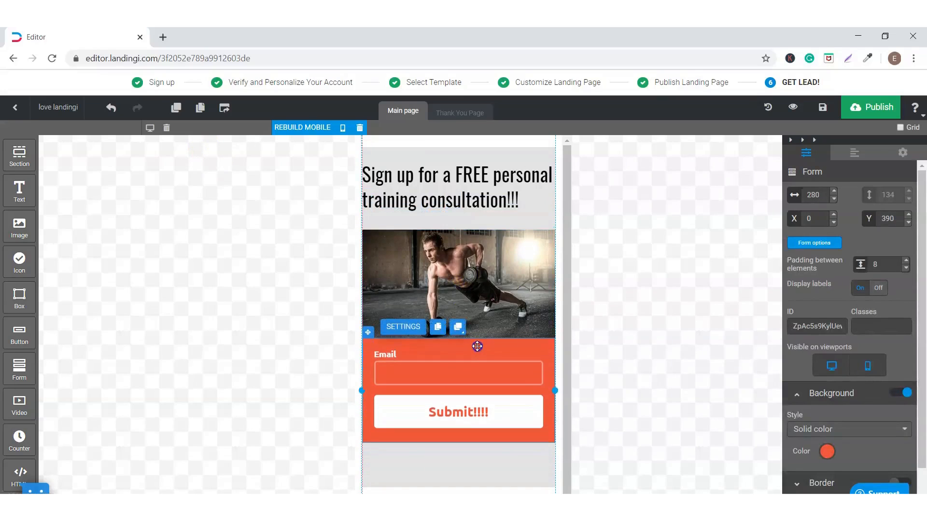
pyautogui.click(537, 217)
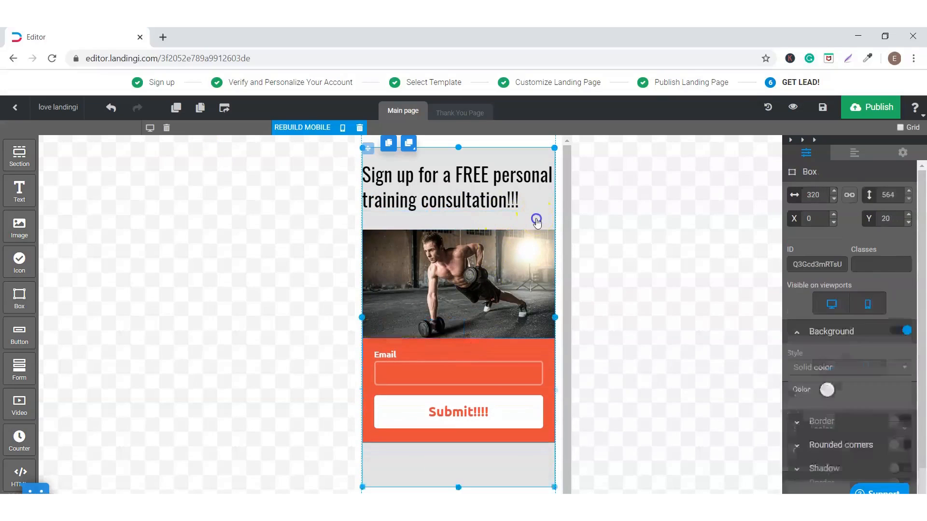
pyautogui.click(150, 128)
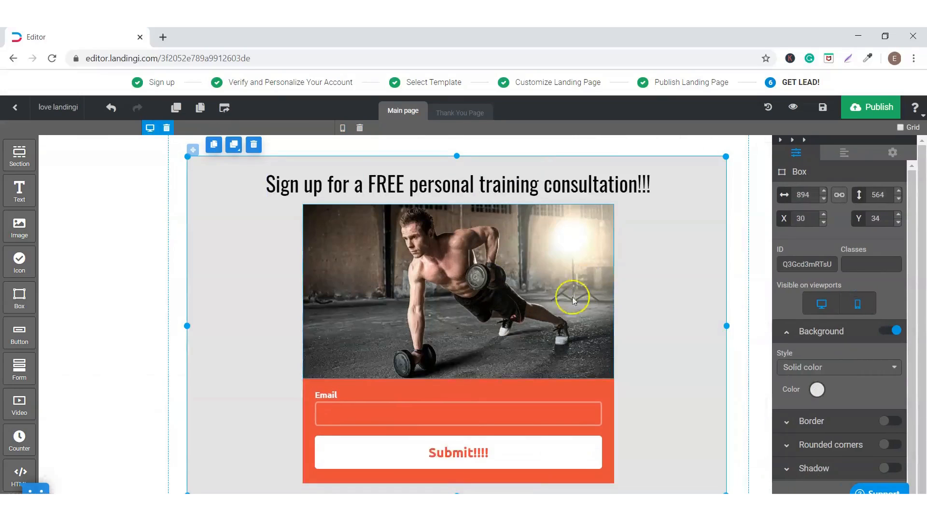
pyautogui.click(742, 246)
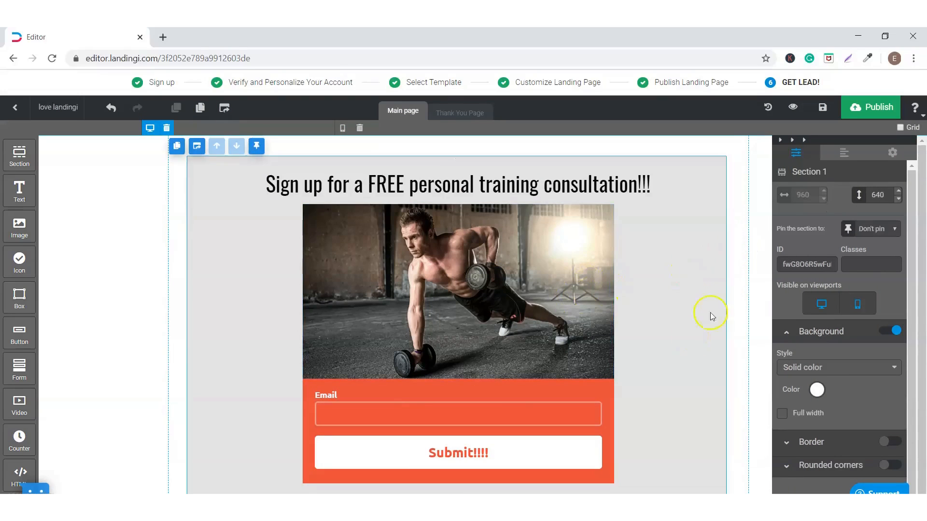